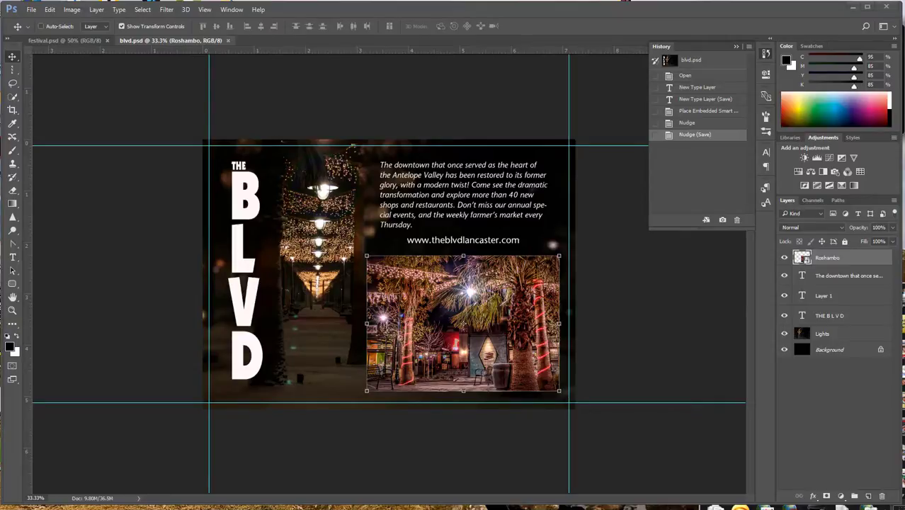
# Step: Check that the graphics processor is enabled in the Performance preferences and accept the settings
pyautogui.click(49, 10)
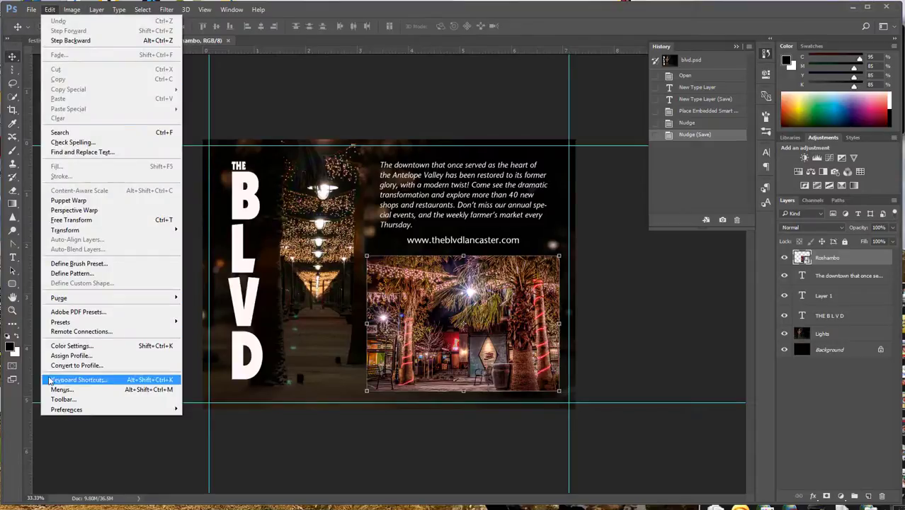
pyautogui.moveTo(65, 410)
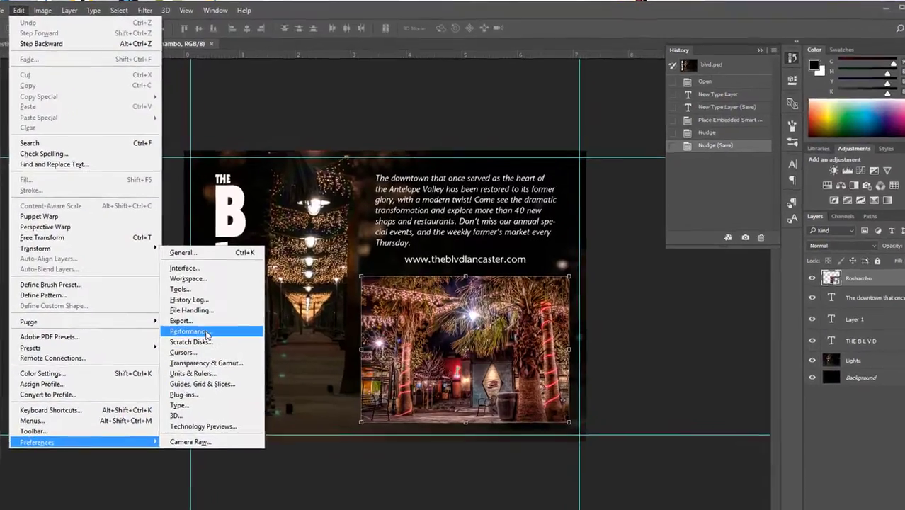
pyautogui.click(223, 306)
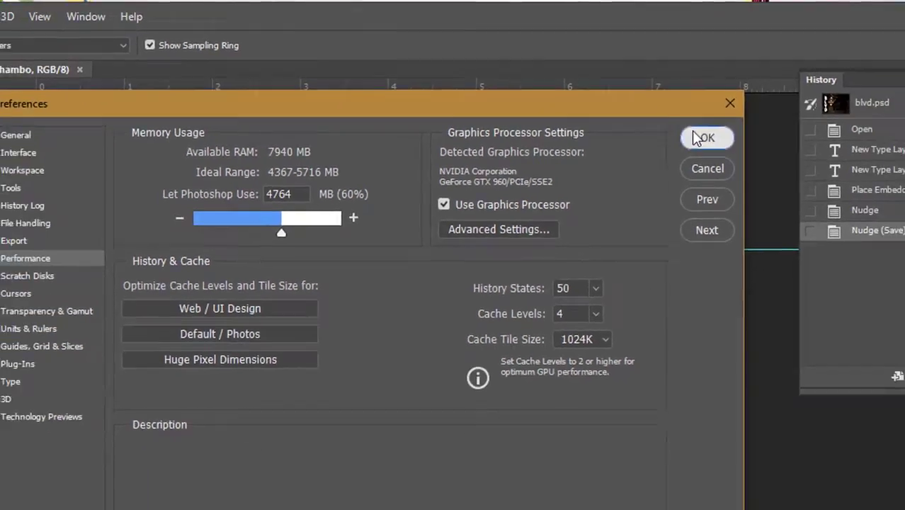
pyautogui.click(696, 137)
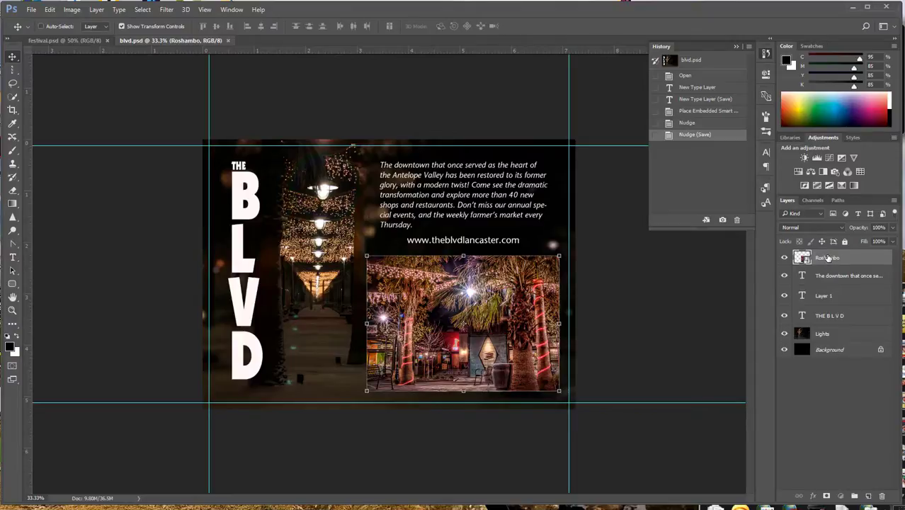
# Step: Duplicate the Roshambo layer and hide the original
pyautogui.moveTo(827, 257); pyautogui.dragTo(866, 495)
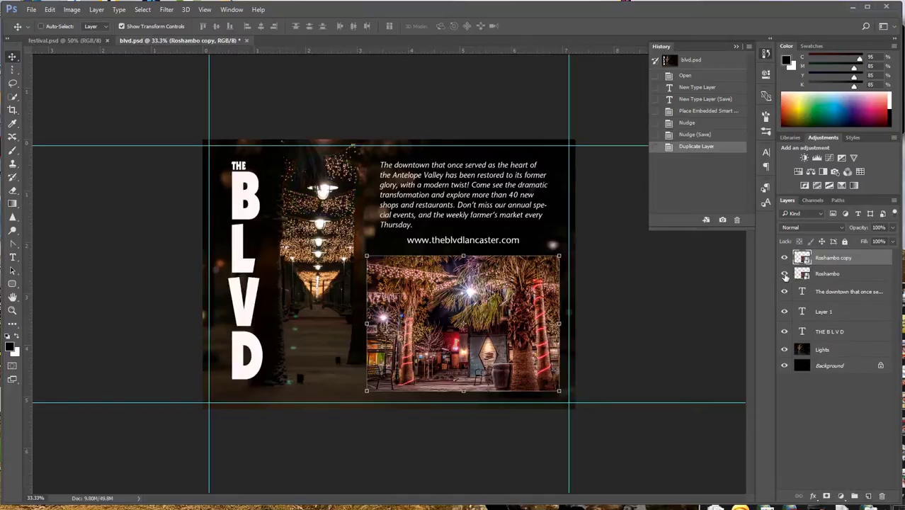
pyautogui.click(783, 275)
# Step: Rename the duplicated Roshambo layer as Roshambo 3D and deselect it
pyautogui.doubleClick(848, 259)
pyautogui.doubleClick(845, 258)
pyautogui.write('c')
pyautogui.write('3D')
pyautogui.click(868, 401)
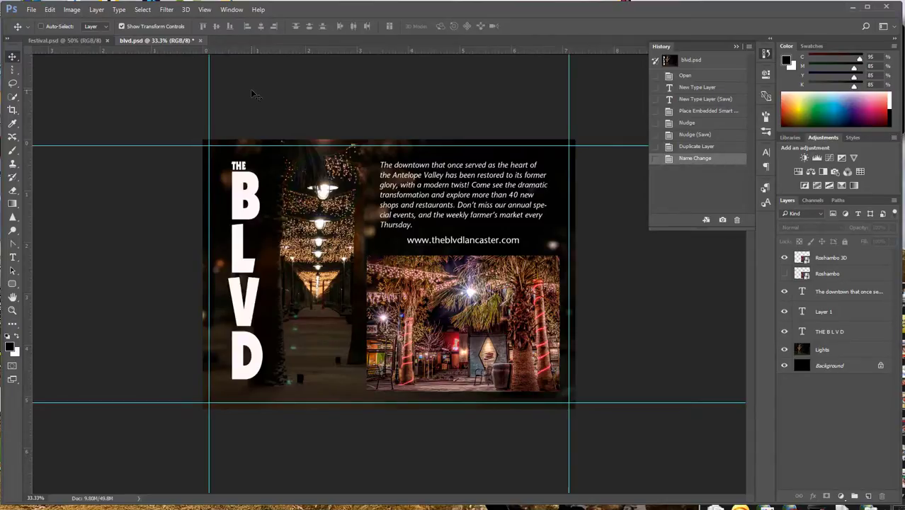
# Step: Hide the guides on the canvas
pyautogui.click(204, 10)
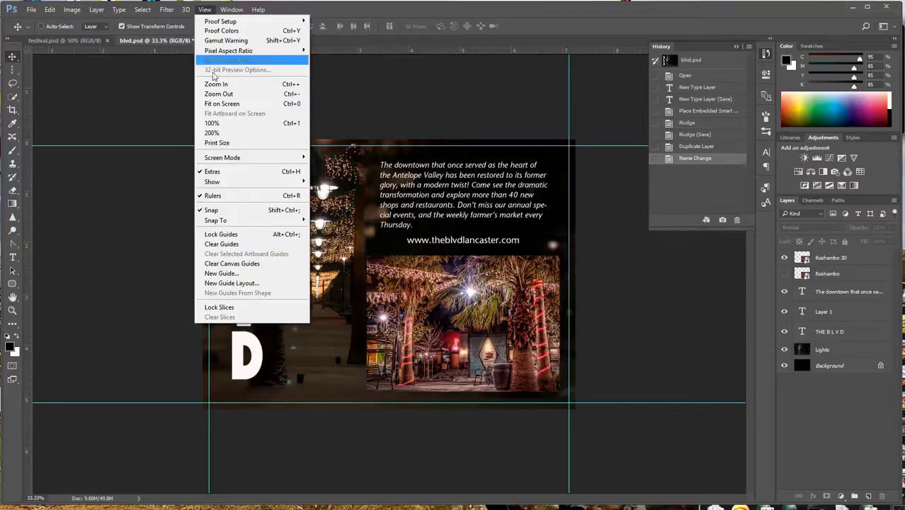
pyautogui.moveTo(230, 181)
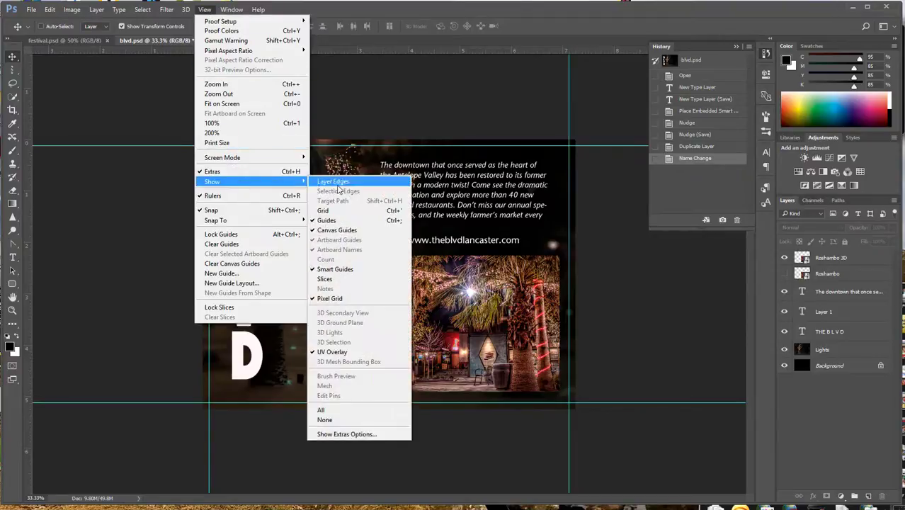
pyautogui.click(342, 221)
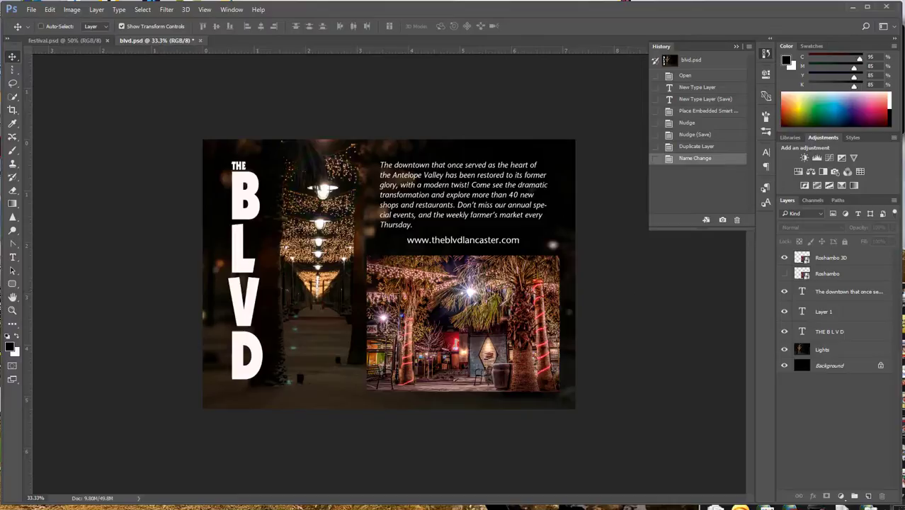
# Step: Convert the Roshambo 3D layer into a 3D postcard mesh and switch to the 3D workspace
pyautogui.click(184, 10)
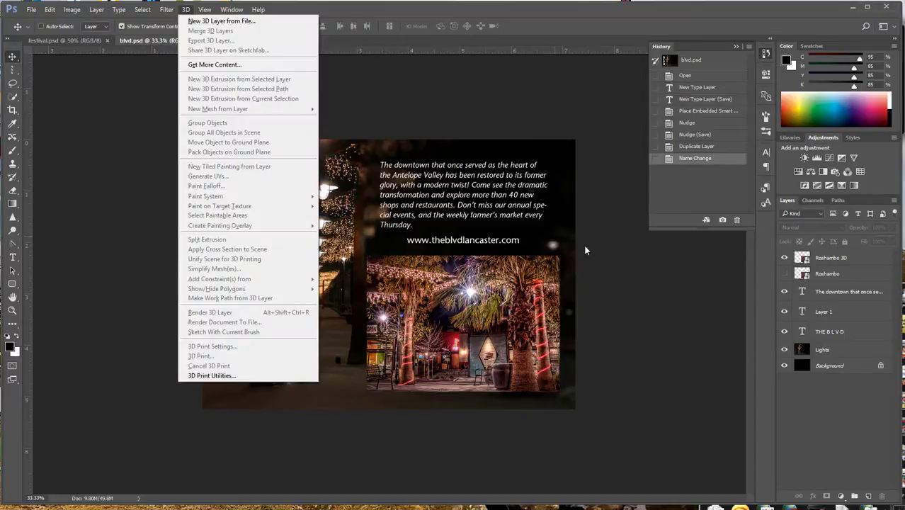
pyautogui.press('Escape')
pyautogui.click(847, 259)
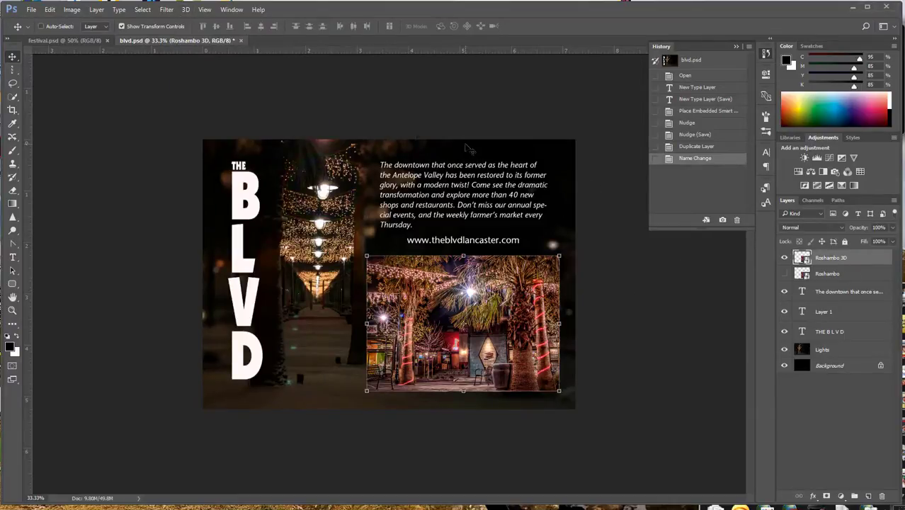
pyautogui.click(186, 10)
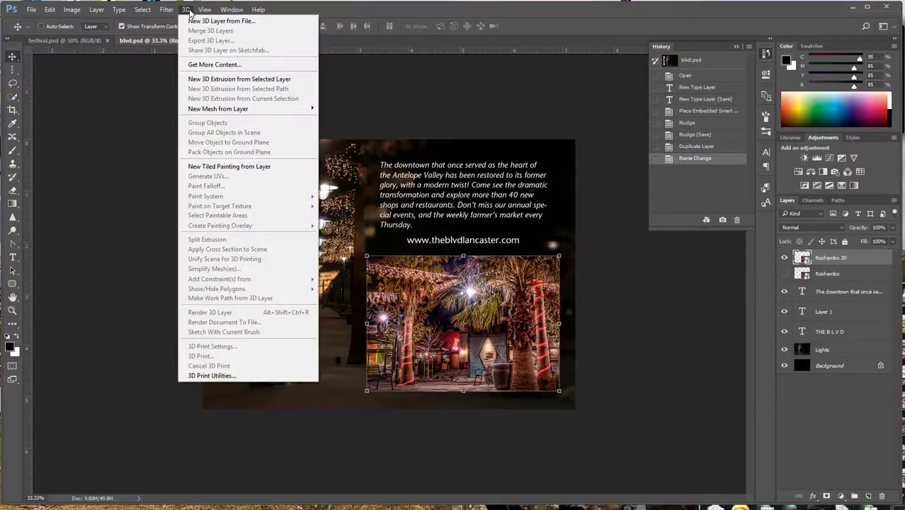
pyautogui.moveTo(221, 111)
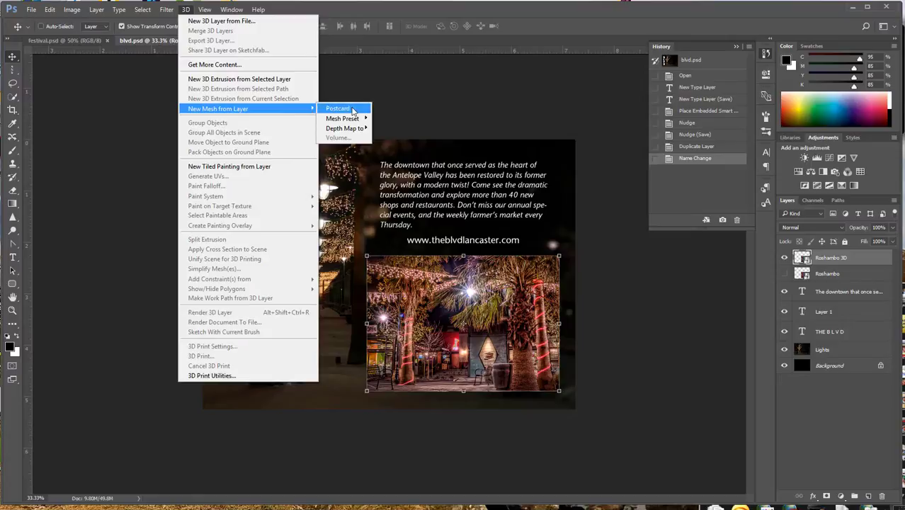
pyautogui.click(352, 111)
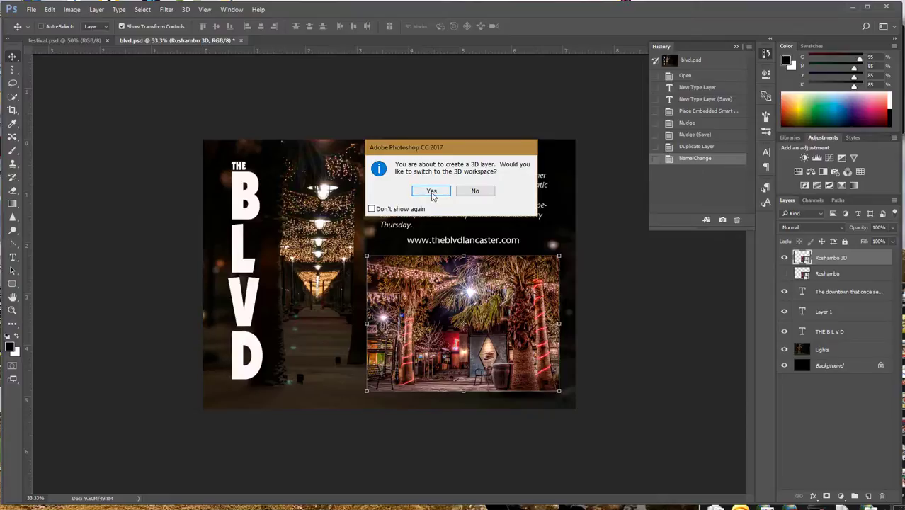
pyautogui.click(431, 191)
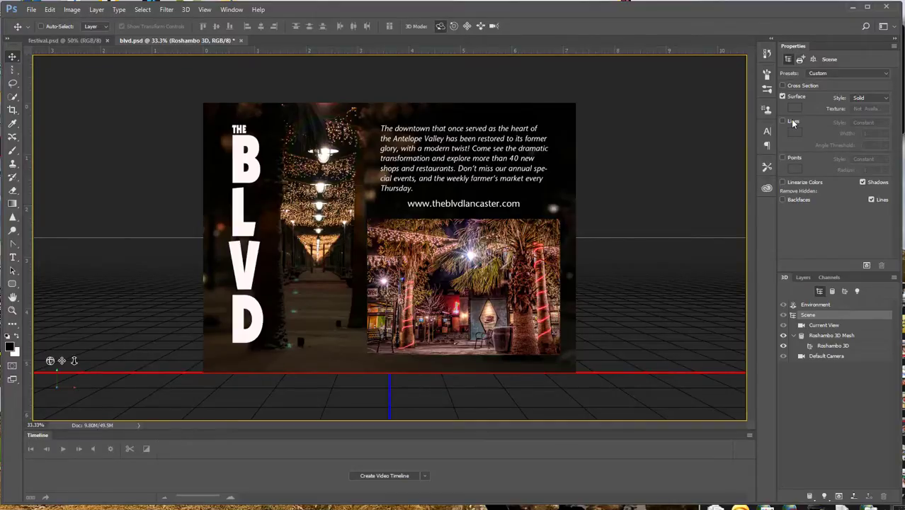
# Step: Examine the Roshambo 3D layer and its textures in the layer list
pyautogui.click(803, 278)
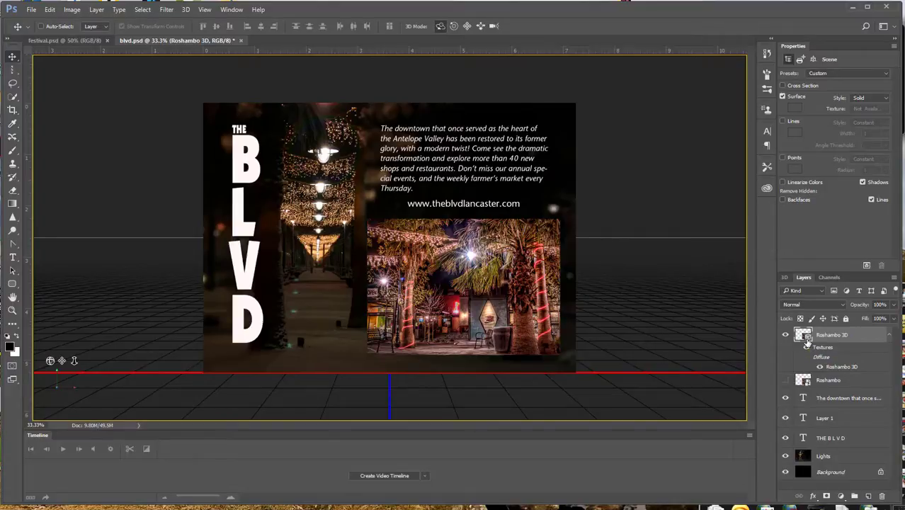
pyautogui.hotkey('ctrl', 's')
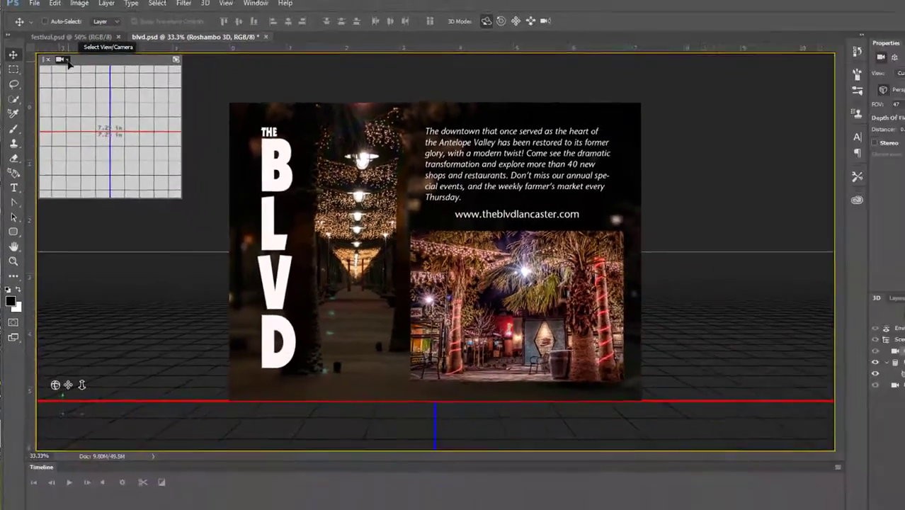
# Step: Switch the secondary 3D view to the Default camera, and close that view
pyautogui.click(65, 61)
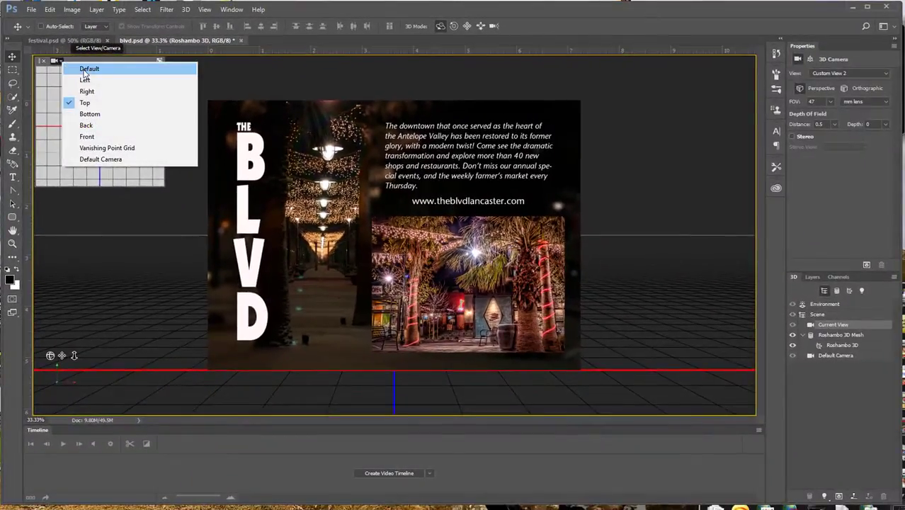
pyautogui.click(83, 68)
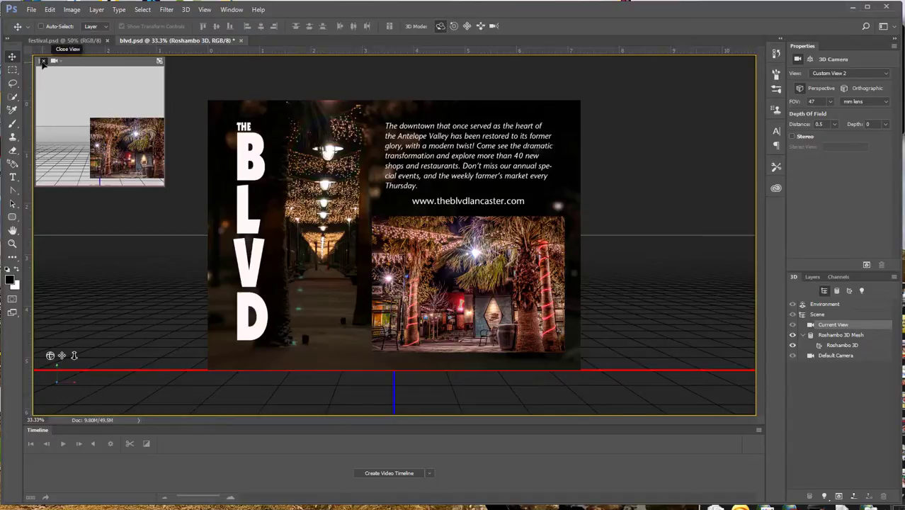
pyautogui.click(43, 62)
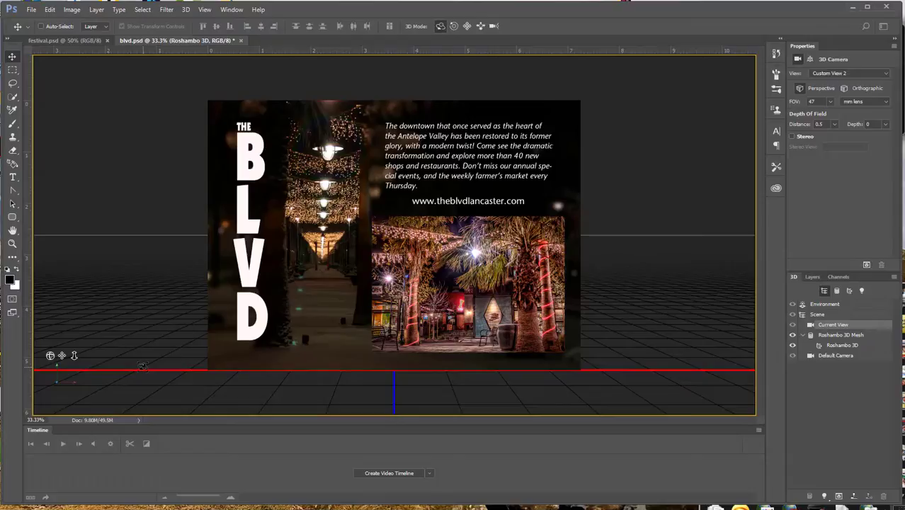
# Step: Try orbiting the 3D camera around the scene and reset the camera view to Default
pyautogui.moveTo(142, 366); pyautogui.dragTo(142, 360)
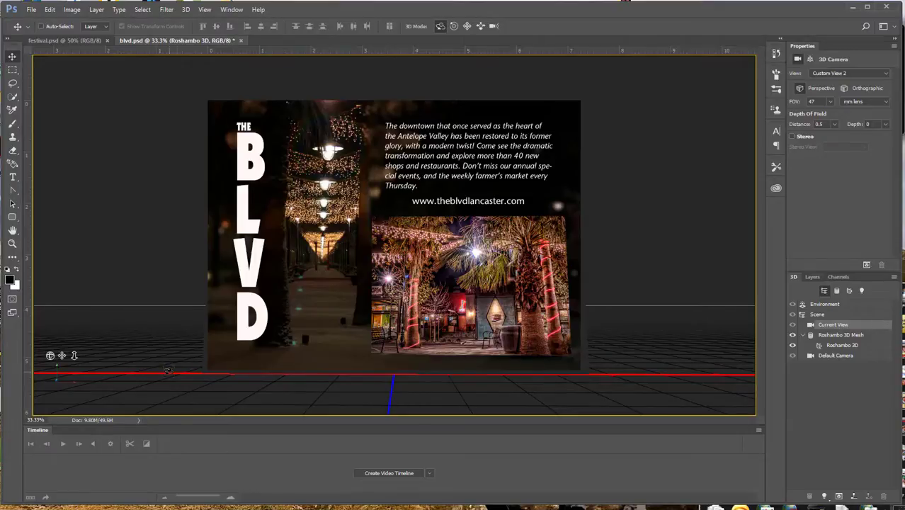
pyautogui.moveTo(166, 373)
pyautogui.mouseDown()
pyautogui.moveTo(168, 365)
pyautogui.moveTo(197, 373)
pyautogui.moveTo(162, 369)
pyautogui.moveTo(173, 375)
pyautogui.mouseUp()
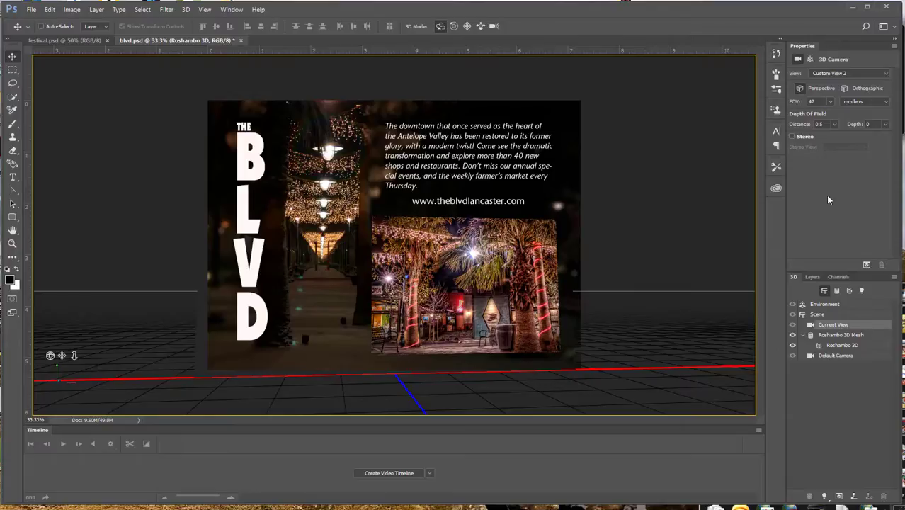
pyautogui.click(888, 76)
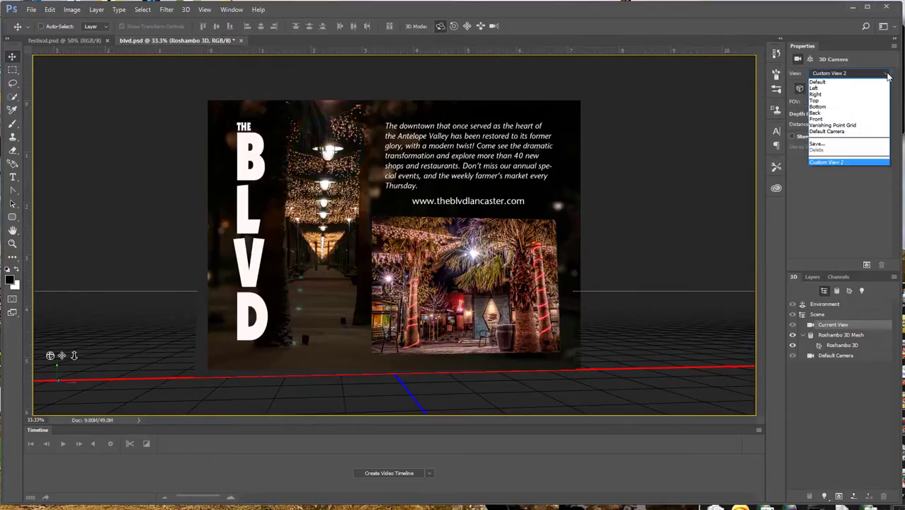
pyautogui.click(827, 82)
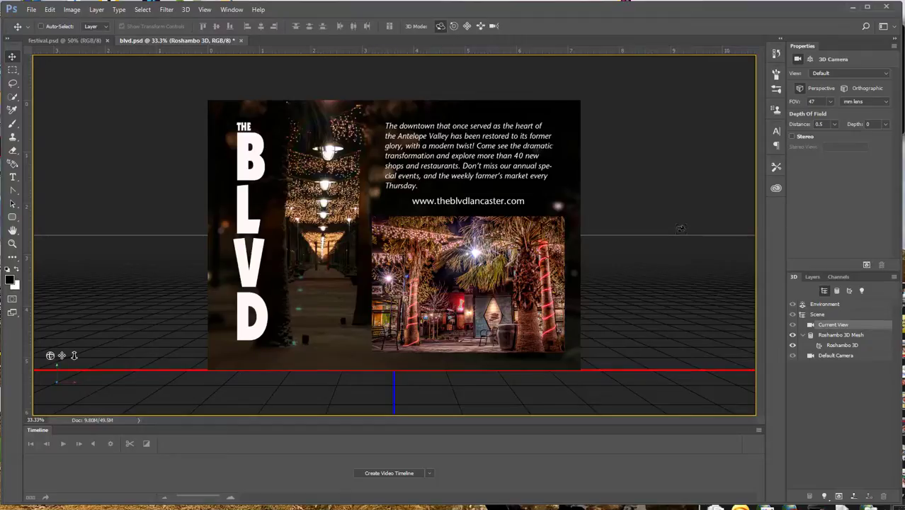
# Step: Show the coordinates of the Roshambo 3D mesh and try moving it along the X axis
pyautogui.click(869, 338)
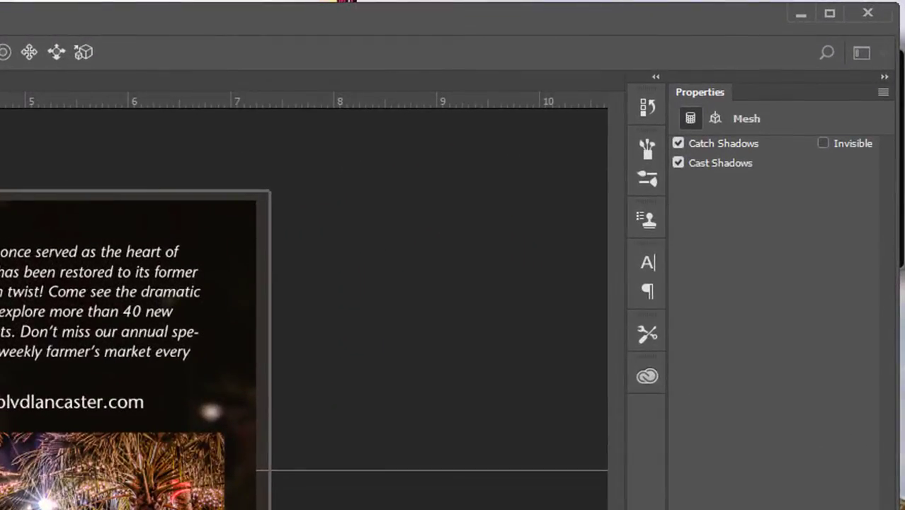
pyautogui.click(714, 118)
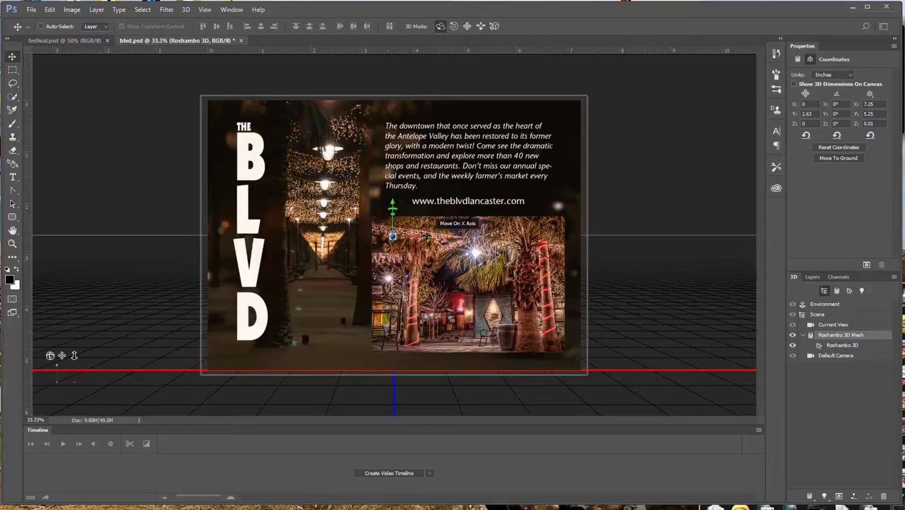
pyautogui.moveTo(426, 236)
pyautogui.mouseDown()
pyautogui.moveTo(440, 236)
pyautogui.moveTo(427, 236)
pyautogui.mouseUp()
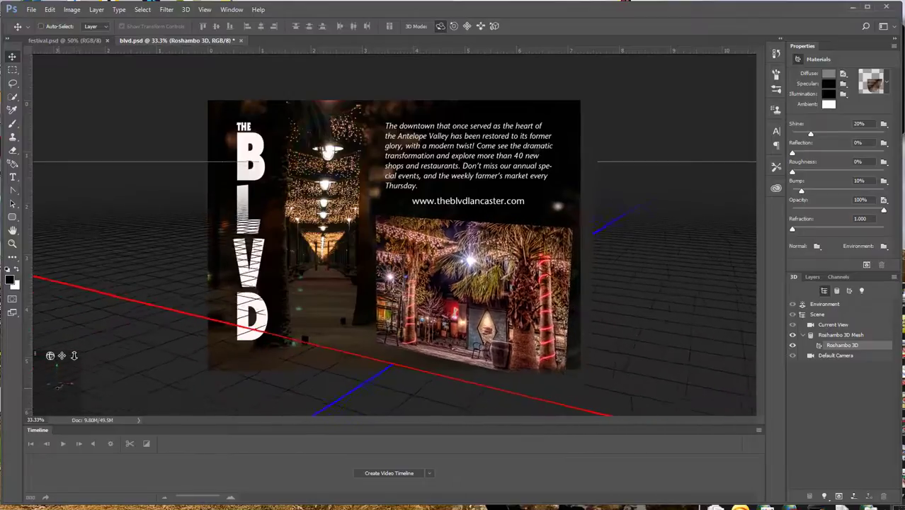
# Step: Try scaling the Roshambo 3D mesh uniformly and moving it along the Z axis with the 3D axis widget
pyautogui.click(840, 334)
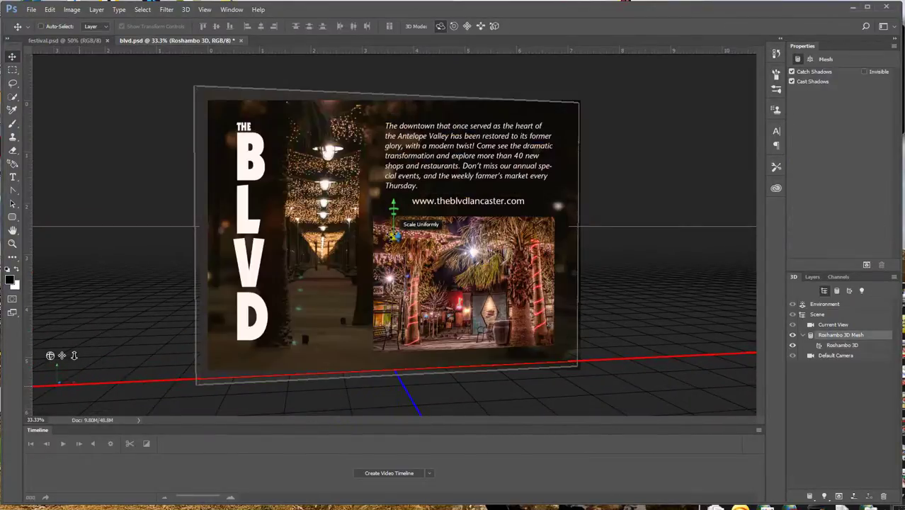
pyautogui.moveTo(394, 235); pyautogui.dragTo(394, 236)
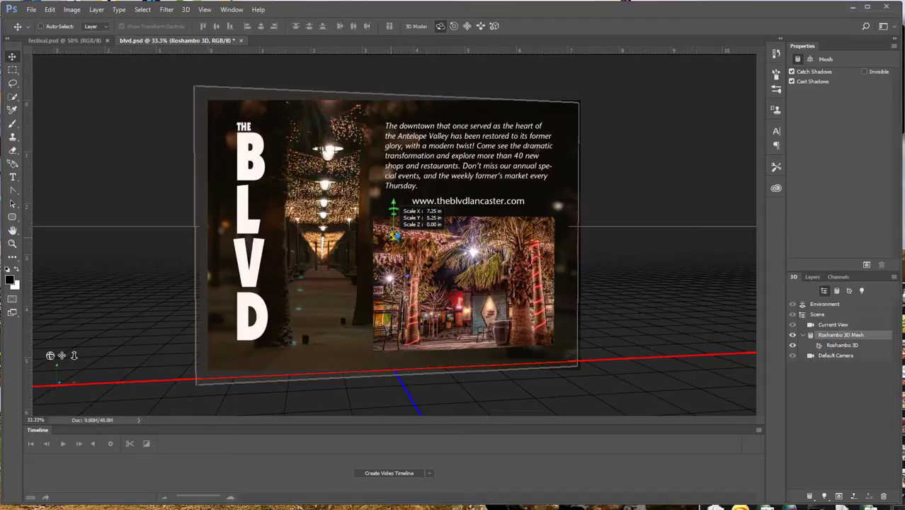
pyautogui.click(842, 345)
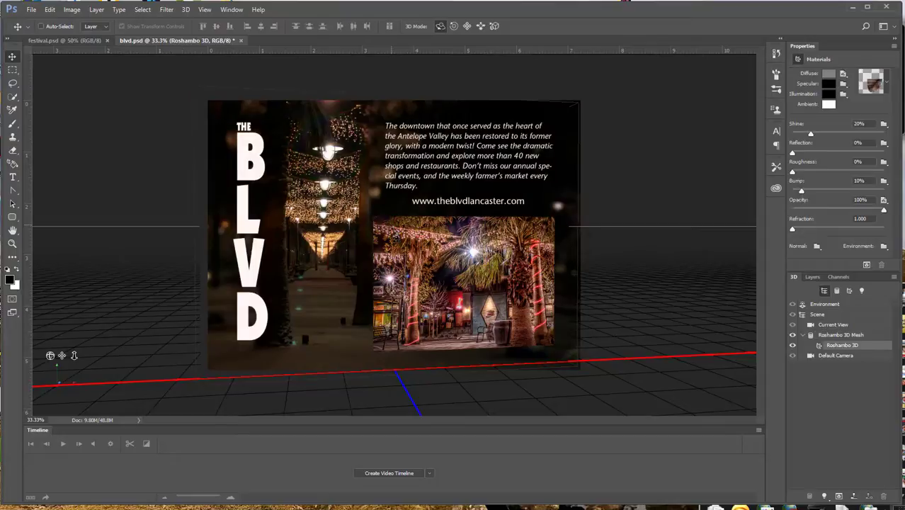
pyautogui.click(394, 238)
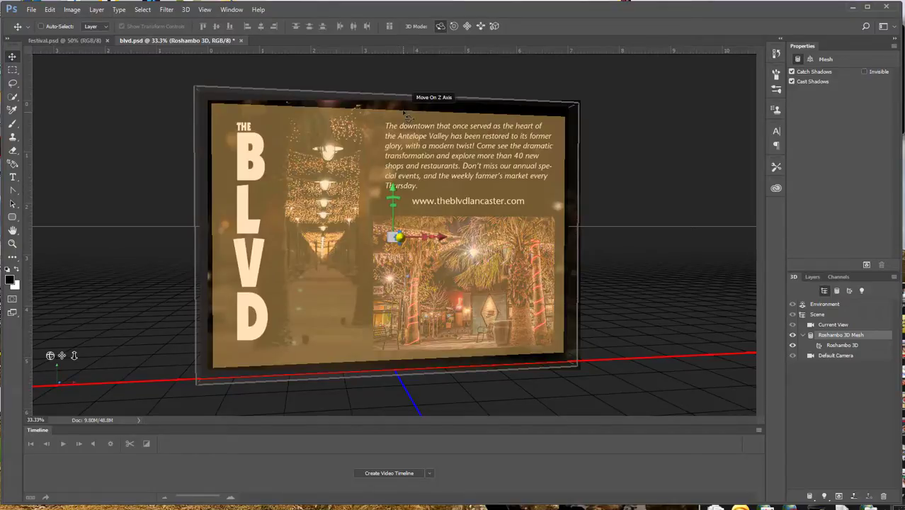
pyautogui.moveTo(396, 236); pyautogui.dragTo(322, 481)
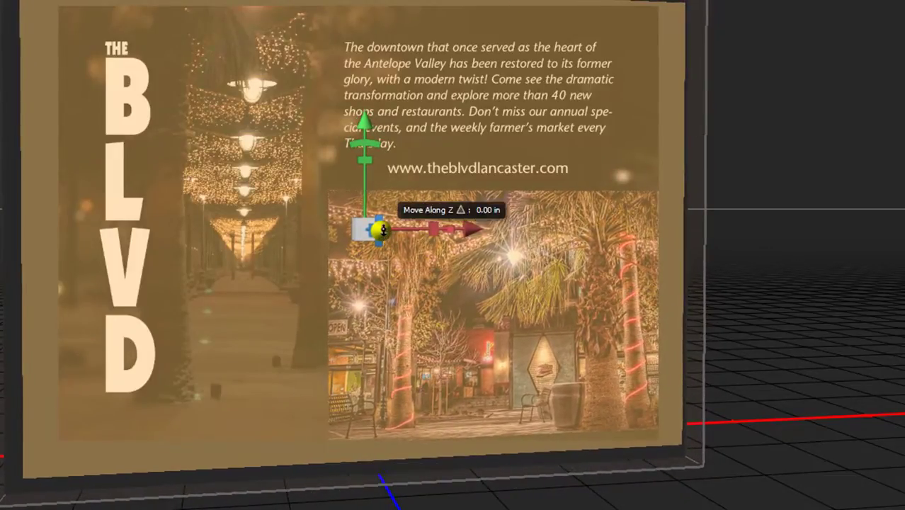
pyautogui.click(383, 230)
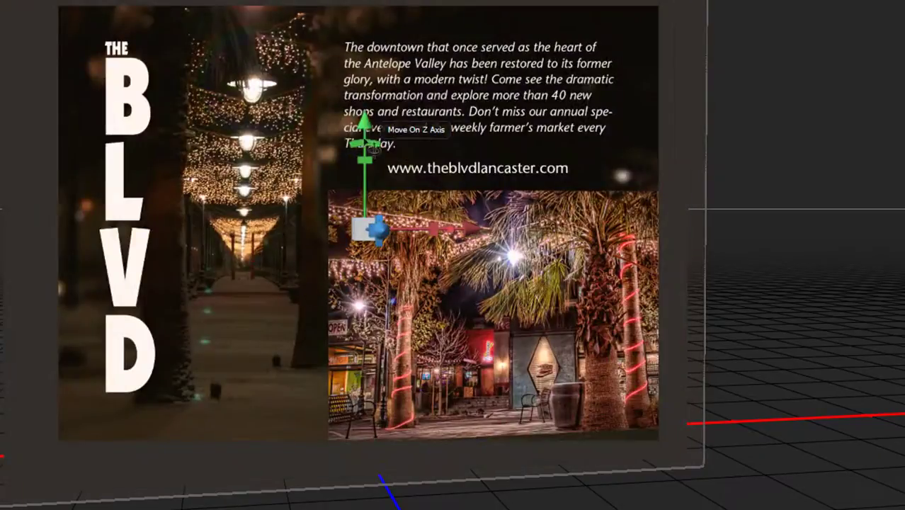
# Step: Rotate the Roshambo 3D mesh slightly and shift it along the X axis toward the BLVD lettering
pyautogui.moveTo(362, 145); pyautogui.dragTo(362, 145)
pyautogui.moveTo(373, 151)
pyautogui.mouseDown()
pyautogui.moveTo(397, 169)
pyautogui.moveTo(347, 268)
pyautogui.moveTo(364, 151)
pyautogui.moveTo(373, 159)
pyautogui.mouseUp()
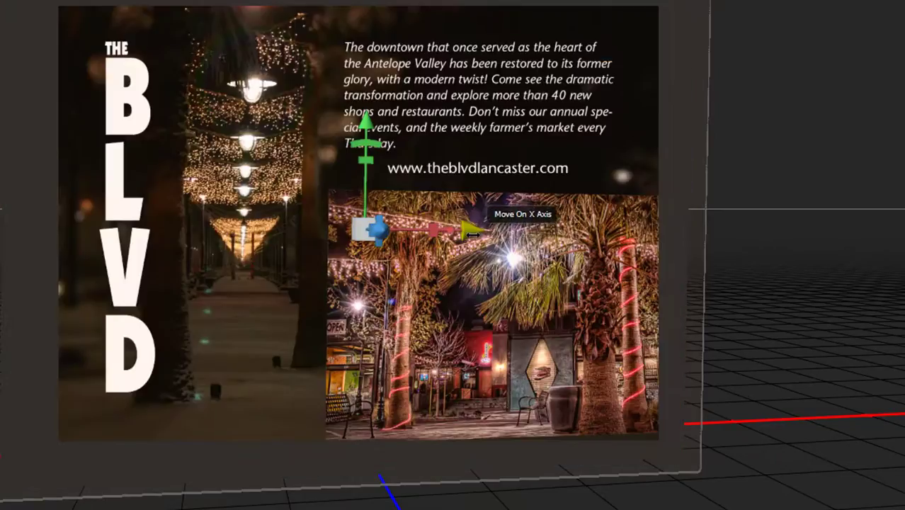
pyautogui.moveTo(464, 228); pyautogui.dragTo(454, 240)
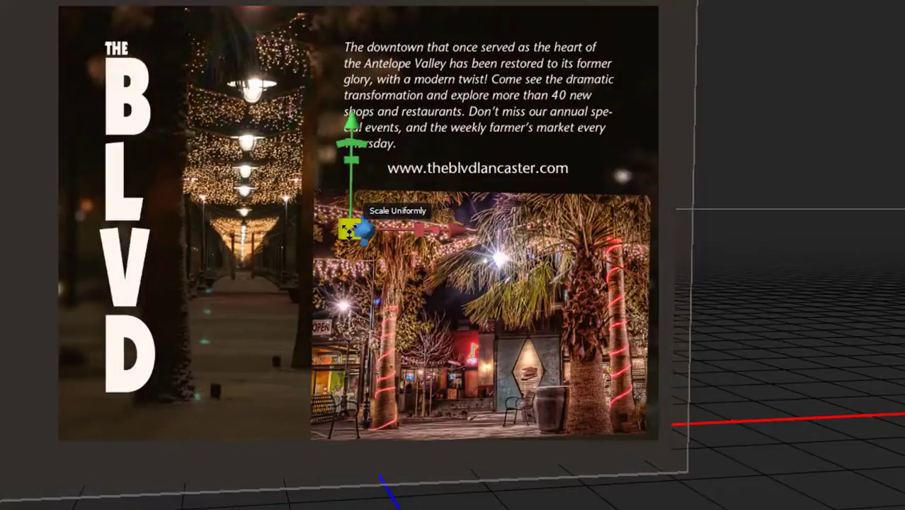
# Step: Scale the Roshambo 3D mesh up uniformly to about 9.96 by 7.21 inches, and reset the current camera view's coordinates
pyautogui.moveTo(349, 230); pyautogui.dragTo(395, 60)
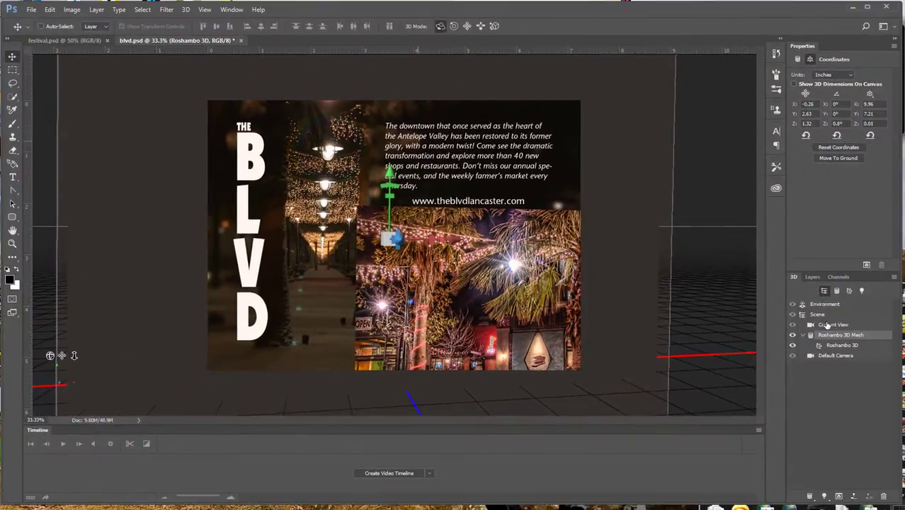
pyautogui.click(826, 325)
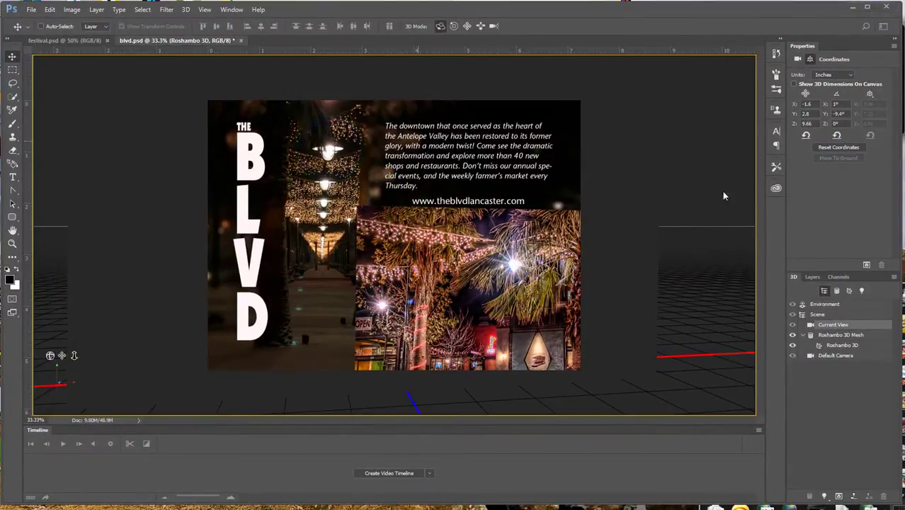
pyautogui.click(842, 148)
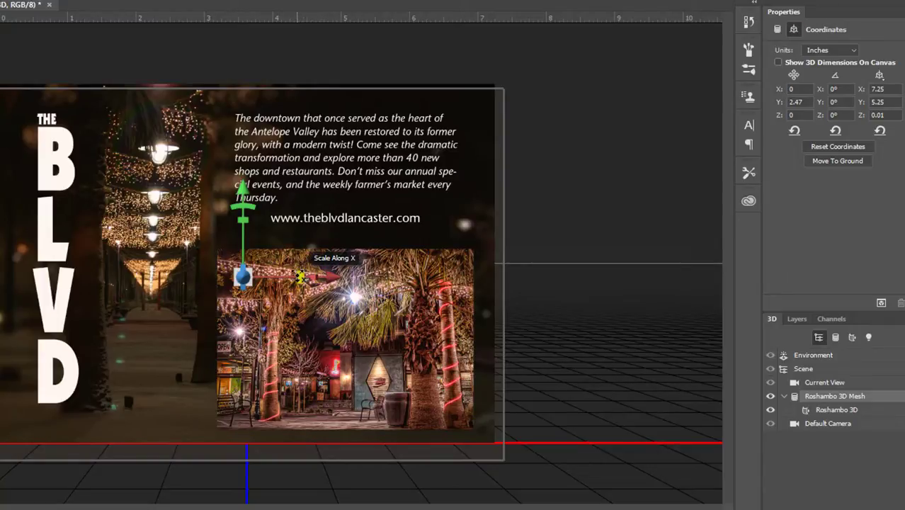
# Step: Stretch the Roshambo 3D mesh along X to about 7.77 inches and shift it along Z to about -0.08 inches
pyautogui.moveTo(300, 277); pyautogui.dragTo(322, 282)
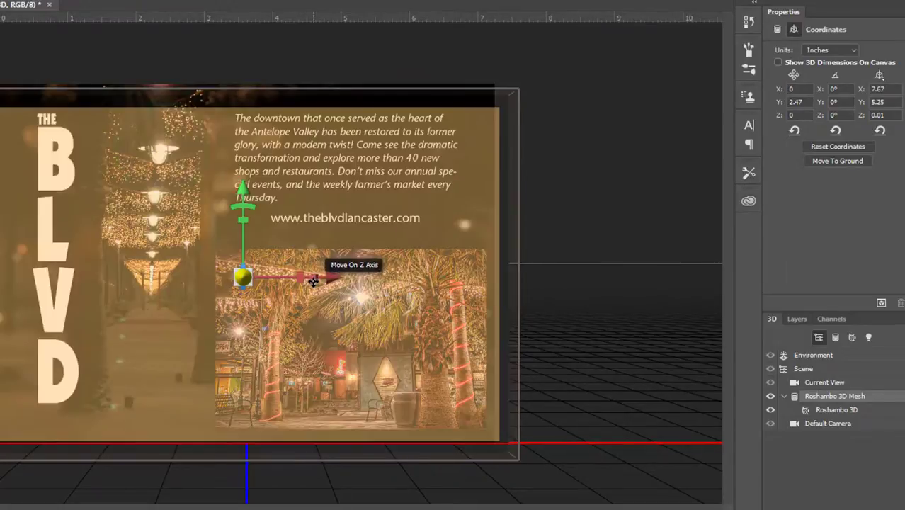
pyautogui.moveTo(316, 282)
pyautogui.mouseDown()
pyautogui.moveTo(313, 290)
pyautogui.moveTo(318, 277)
pyautogui.moveTo(332, 278)
pyautogui.mouseUp()
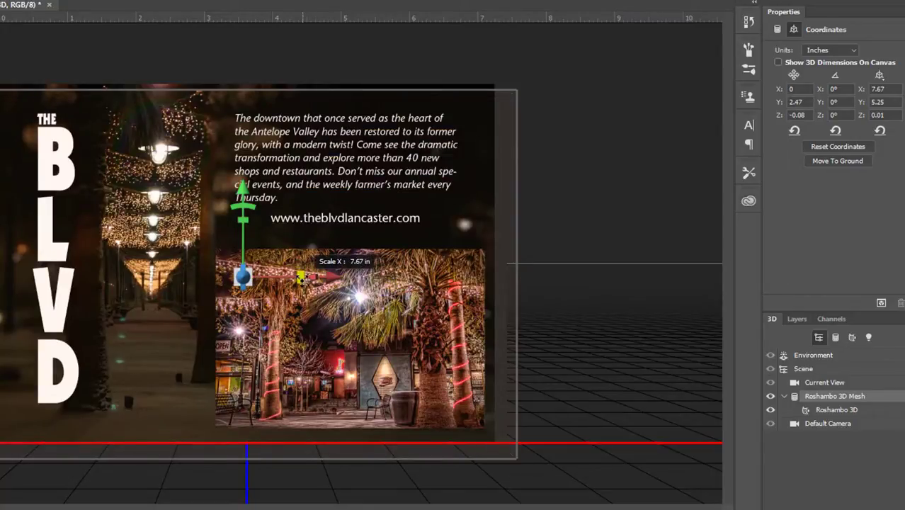
pyautogui.moveTo(301, 277); pyautogui.dragTo(305, 275)
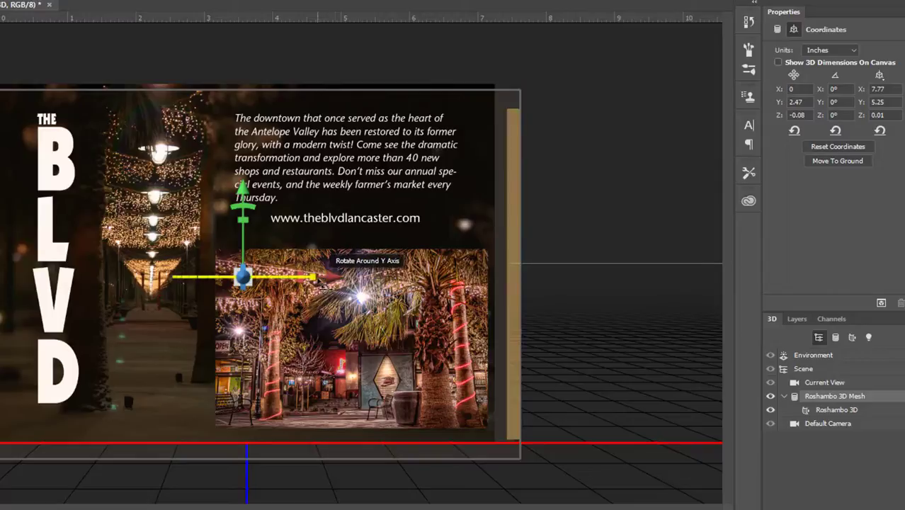
# Step: Rotate the Roshambo 3D mesh around Y to about -8.4° and scale it up uniformly to about 8.27 by 5.59 inches
pyautogui.moveTo(322, 284); pyautogui.dragTo(348, 296)
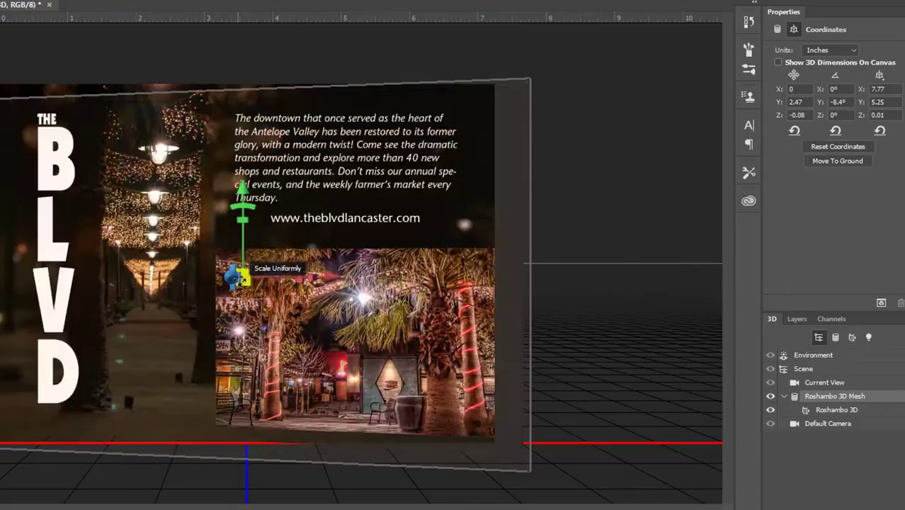
pyautogui.moveTo(244, 279); pyautogui.dragTo(244, 278)
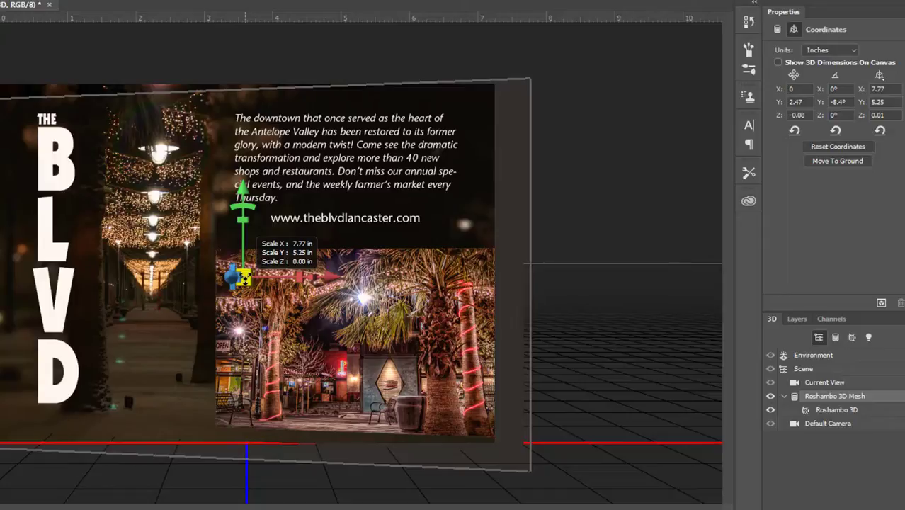
pyautogui.moveTo(244, 278); pyautogui.dragTo(245, 278)
pyautogui.click(245, 278)
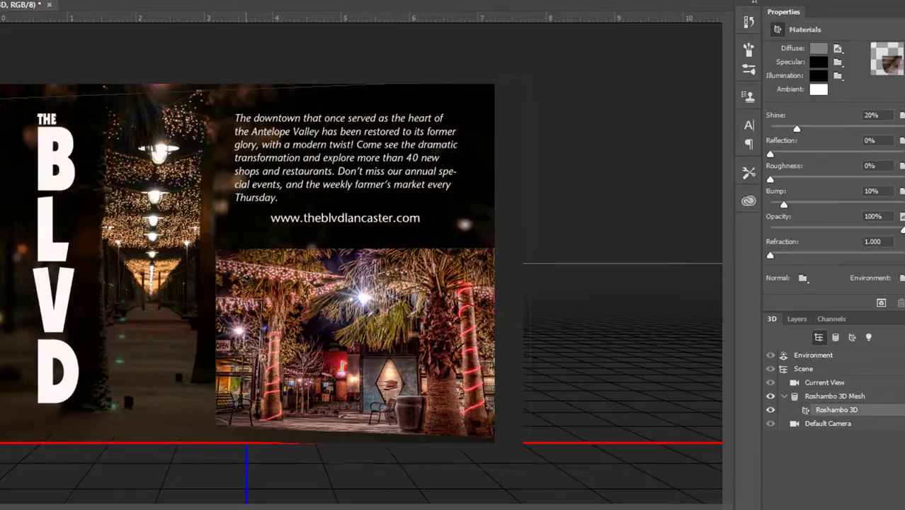
pyautogui.click(246, 279)
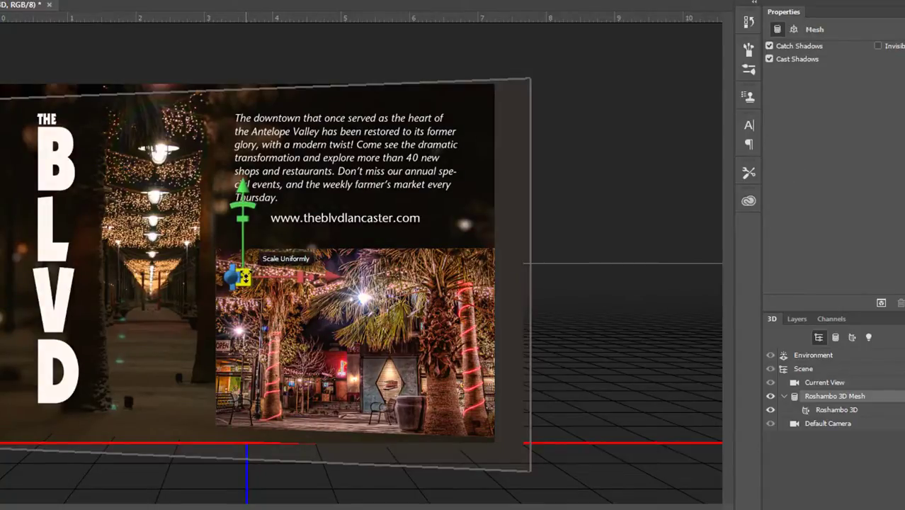
pyautogui.moveTo(244, 278); pyautogui.dragTo(245, 257)
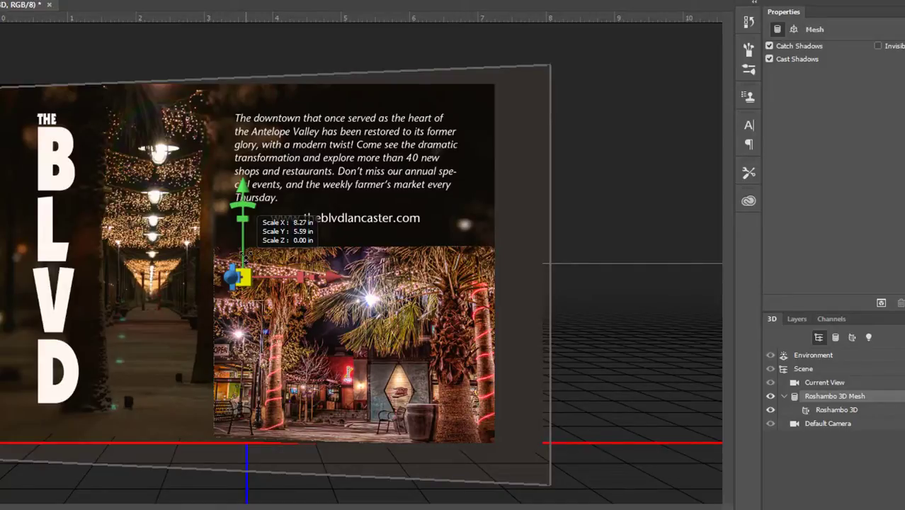
pyautogui.moveTo(244, 256); pyautogui.dragTo(244, 255)
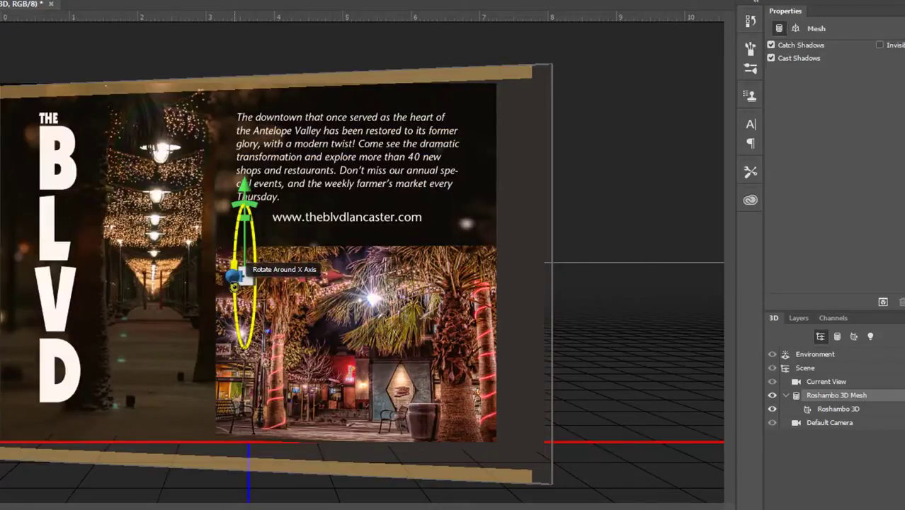
# Step: Tilt the Roshambo 3D mesh slightly around its X axis and nudge it along the X axis
pyautogui.moveTo(234, 276); pyautogui.dragTo(233, 276)
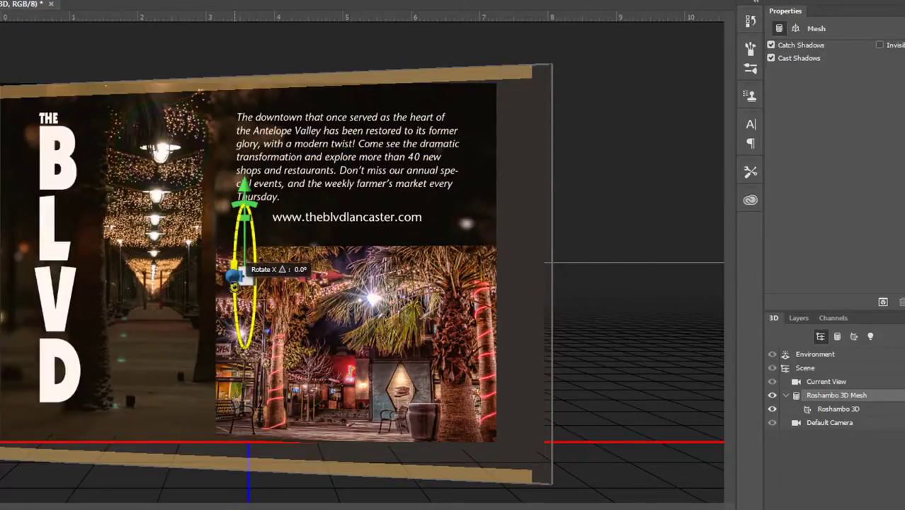
pyautogui.moveTo(233, 276); pyautogui.dragTo(236, 266)
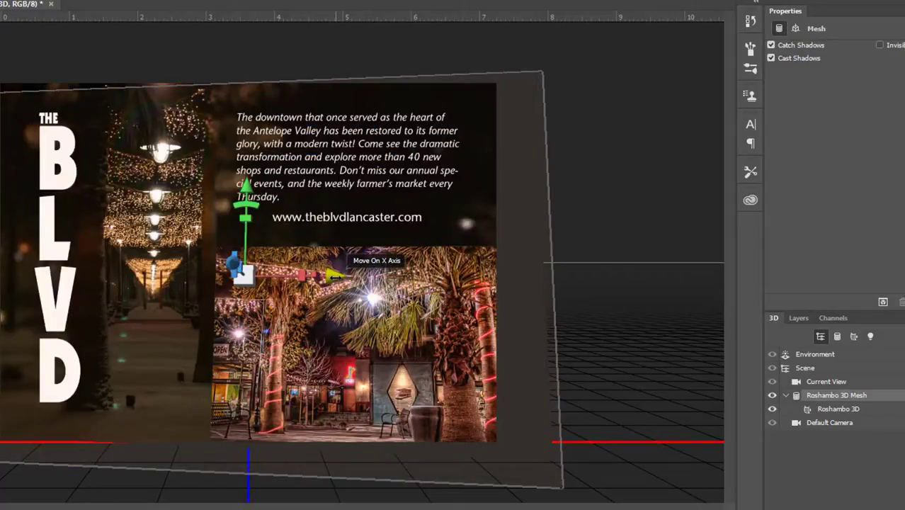
pyautogui.moveTo(333, 275); pyautogui.dragTo(332, 275)
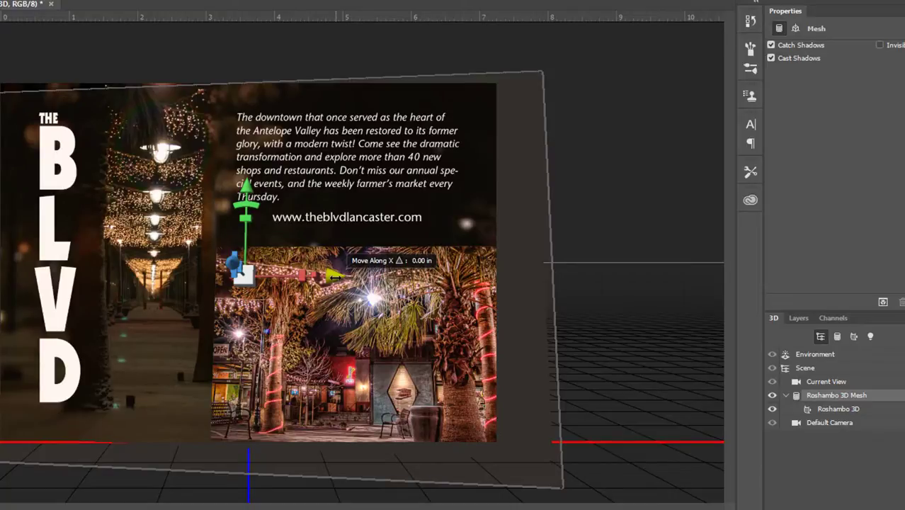
pyautogui.moveTo(333, 276); pyautogui.dragTo(339, 275)
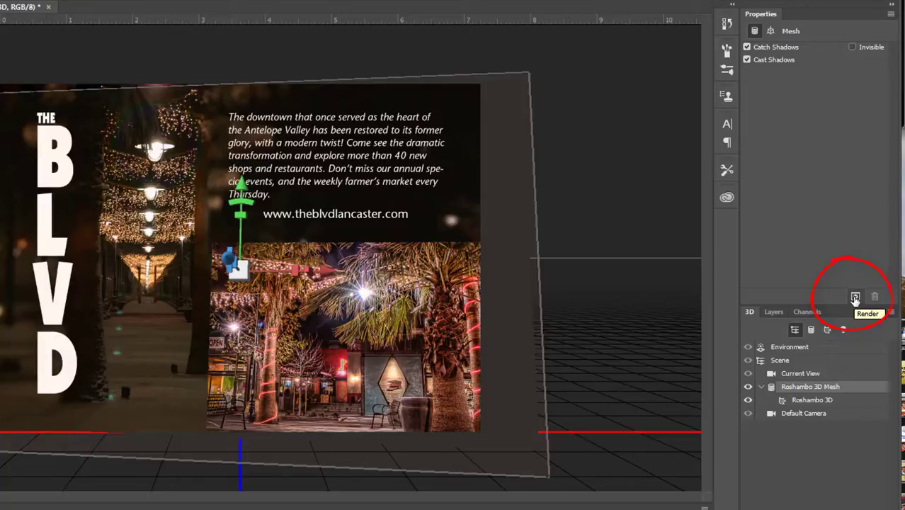
# Step: Render the repositioned Roshambo 3D mesh
pyautogui.click(854, 298)
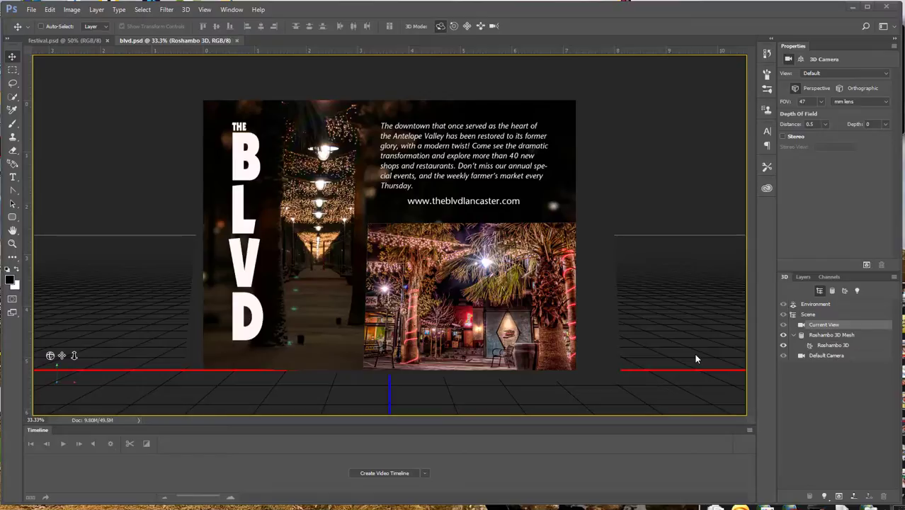
pyautogui.click(30, 10)
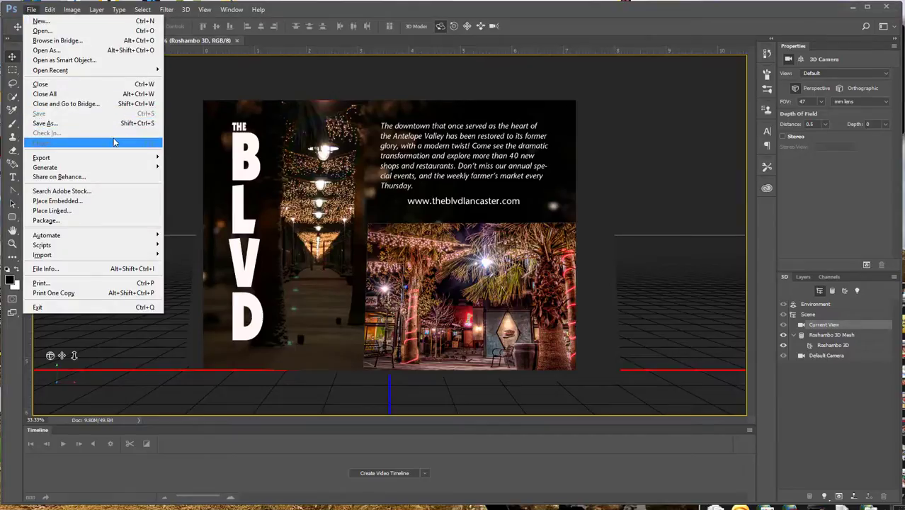
pyautogui.click(205, 84)
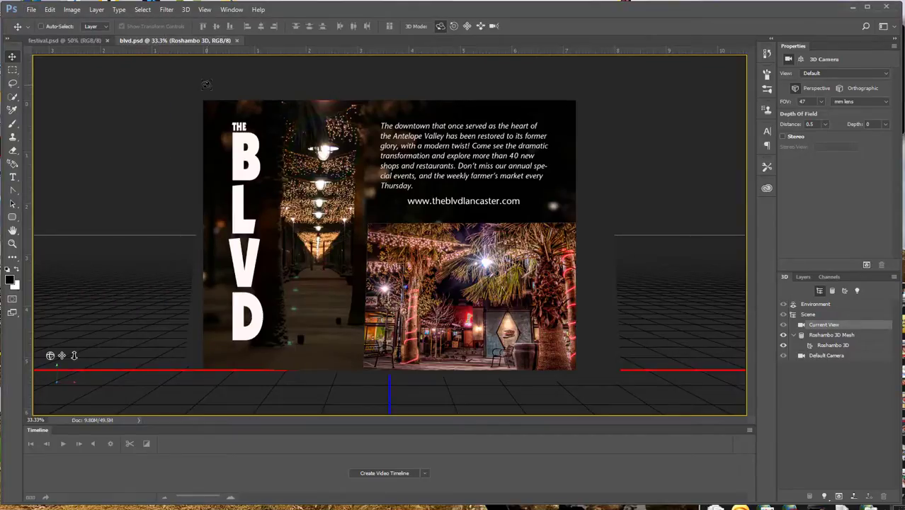